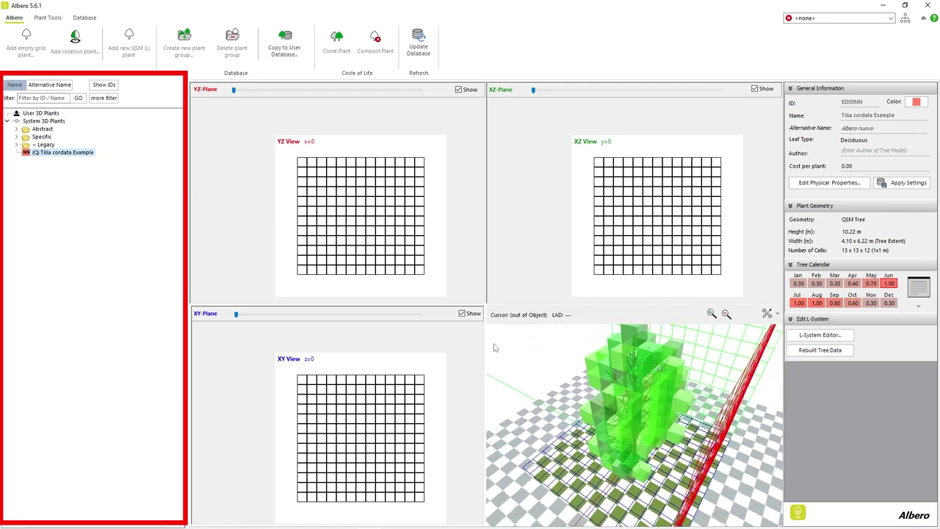
# - Expand the Specific and Abstract folders under System 3D Plants and scroll through the list
pyautogui.click(17, 137)
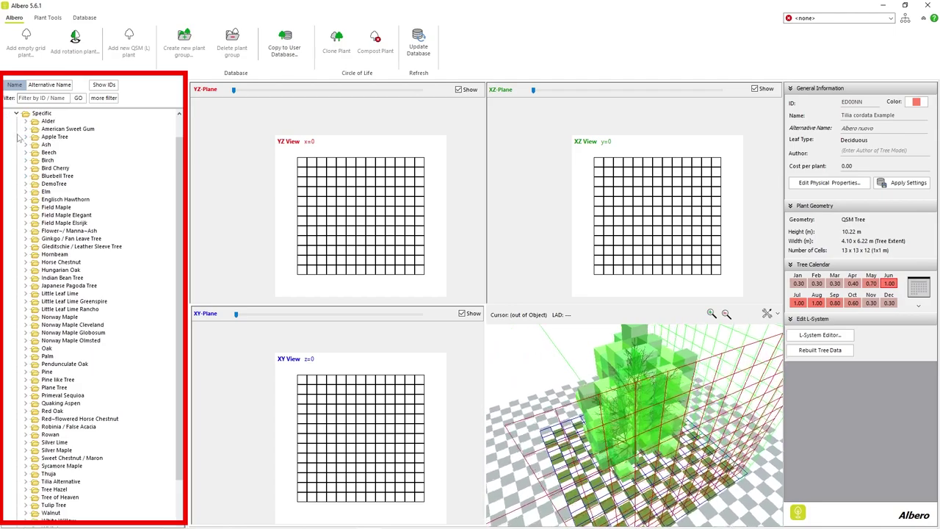
pyautogui.scroll(1, 30, 132)
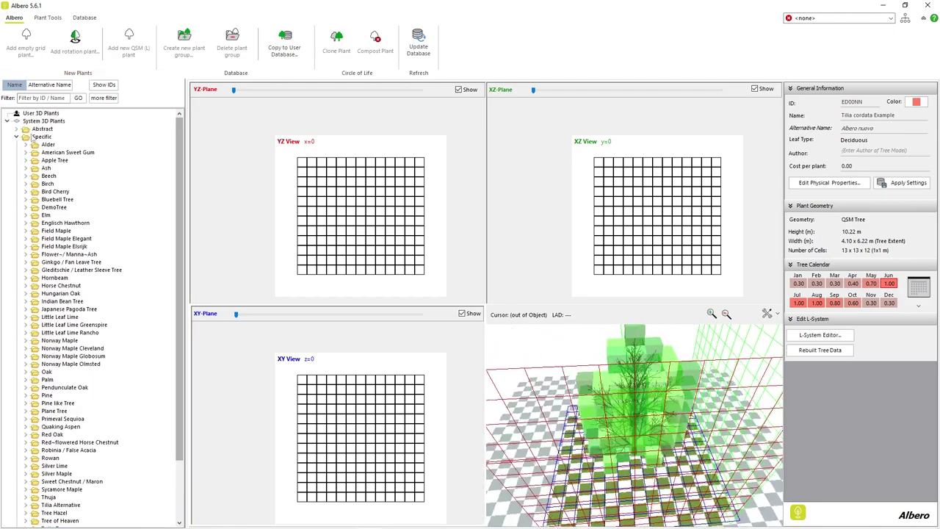
pyautogui.click(17, 129)
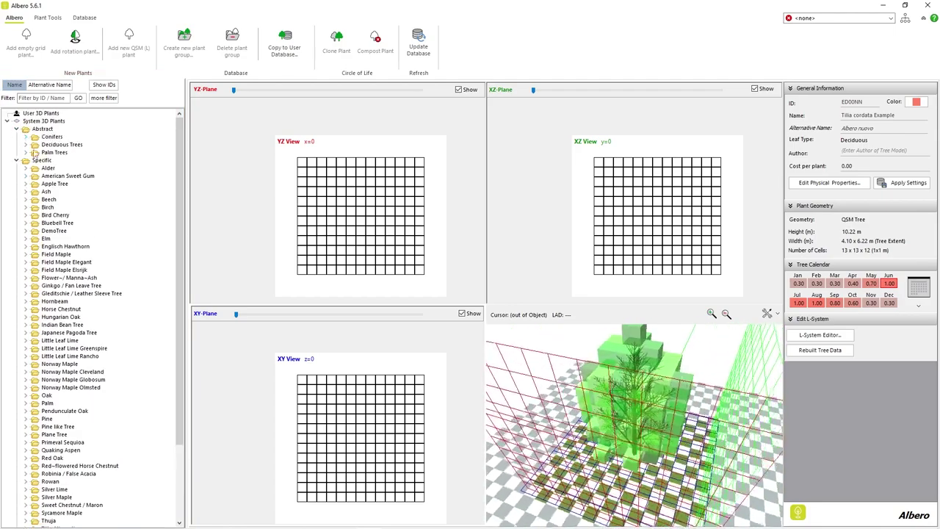
pyautogui.moveTo(181, 202)
pyautogui.mouseDown()
pyautogui.moveTo(183, 276)
pyautogui.moveTo(184, 171)
pyautogui.mouseUp()
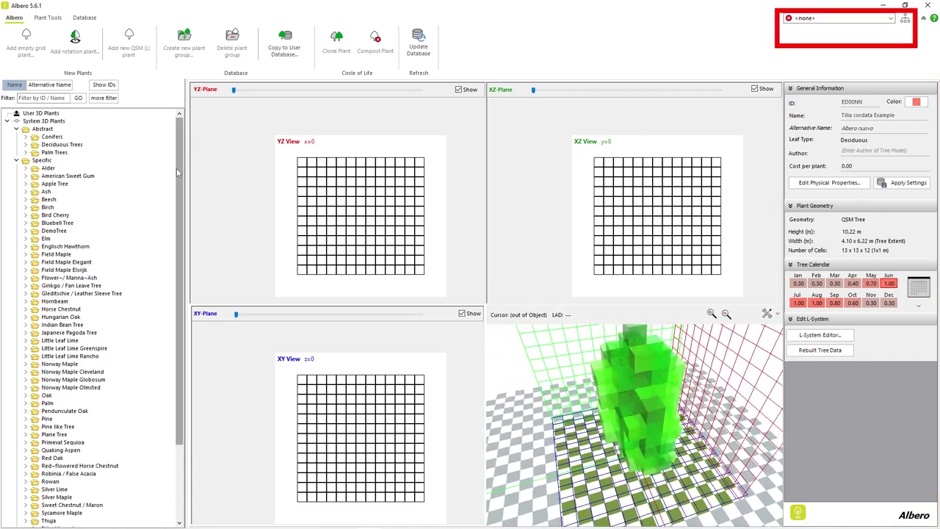
# - Load the ENVI-met Unfolded database and expand Abstract > Deciduous Trees > Large > dense canopy
pyautogui.click(814, 20)
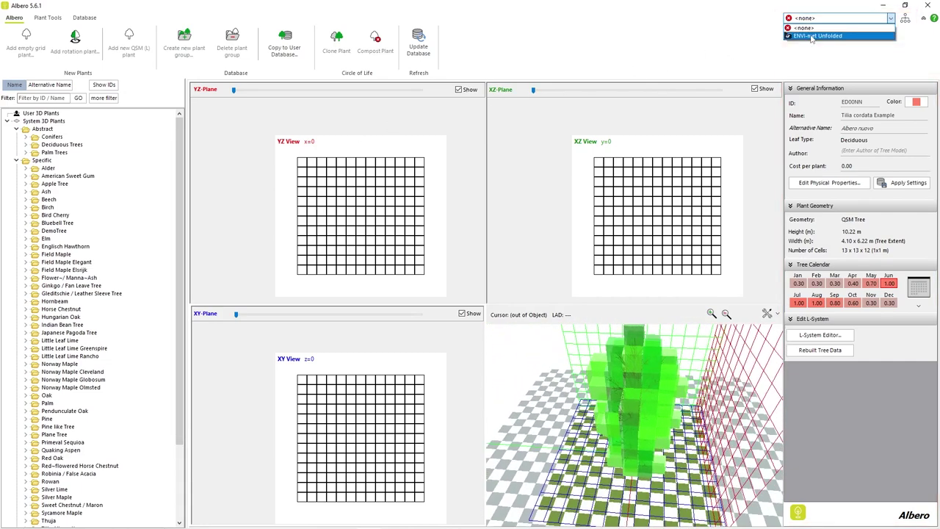
pyautogui.click(813, 34)
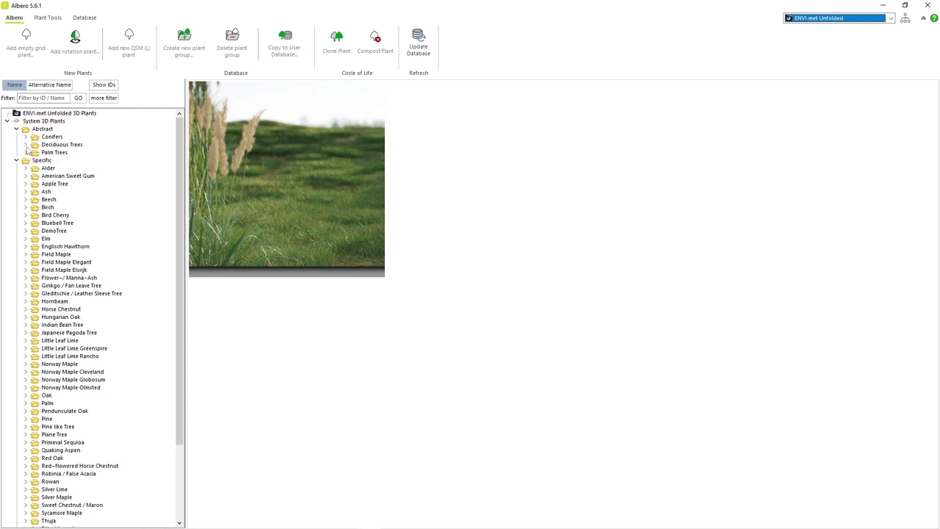
pyautogui.click(26, 146)
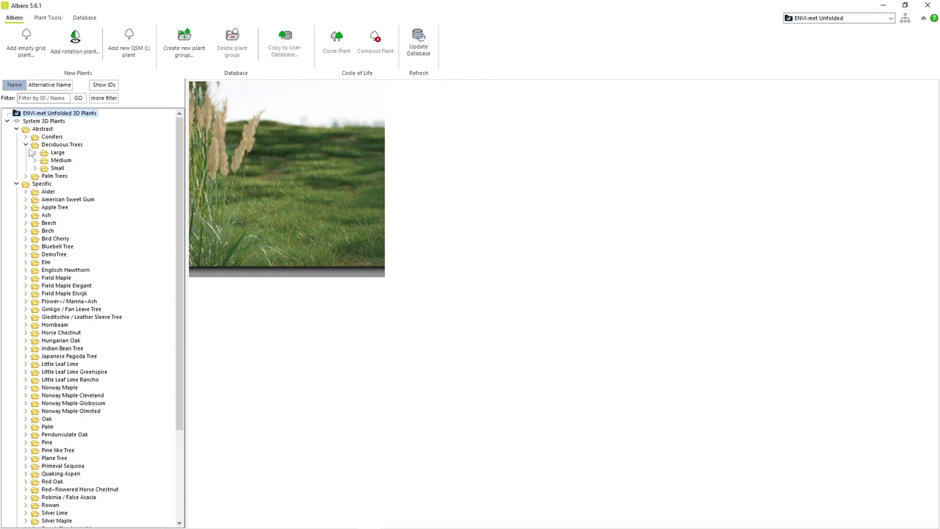
pyautogui.click(35, 153)
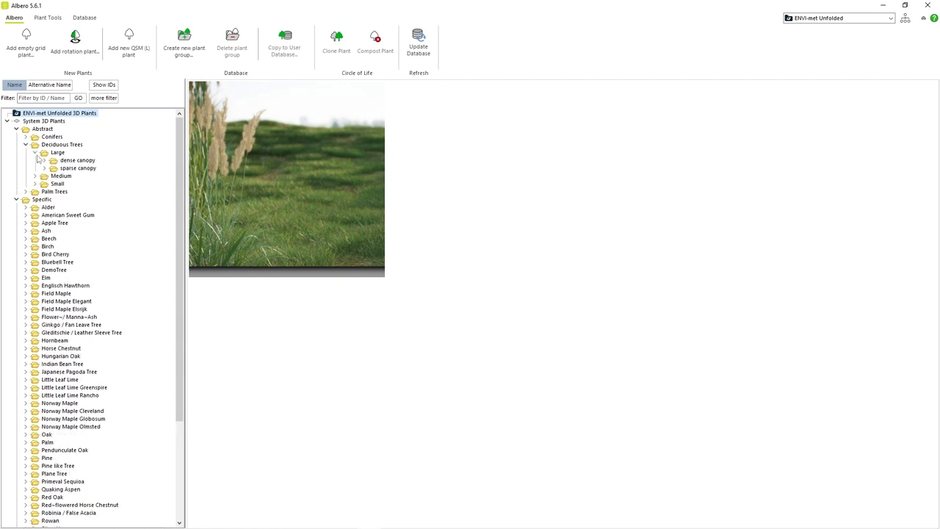
pyautogui.click(44, 163)
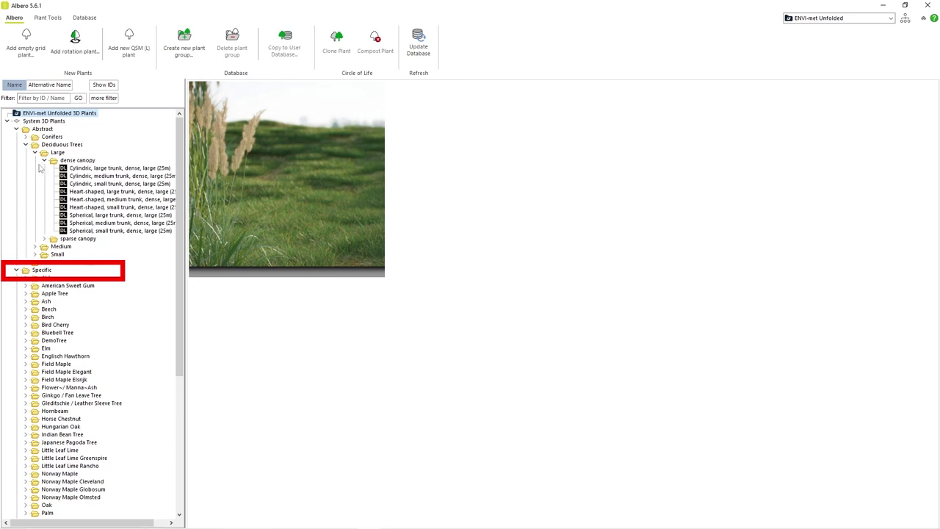
pyautogui.moveTo(179, 279); pyautogui.dragTo(180, 360)
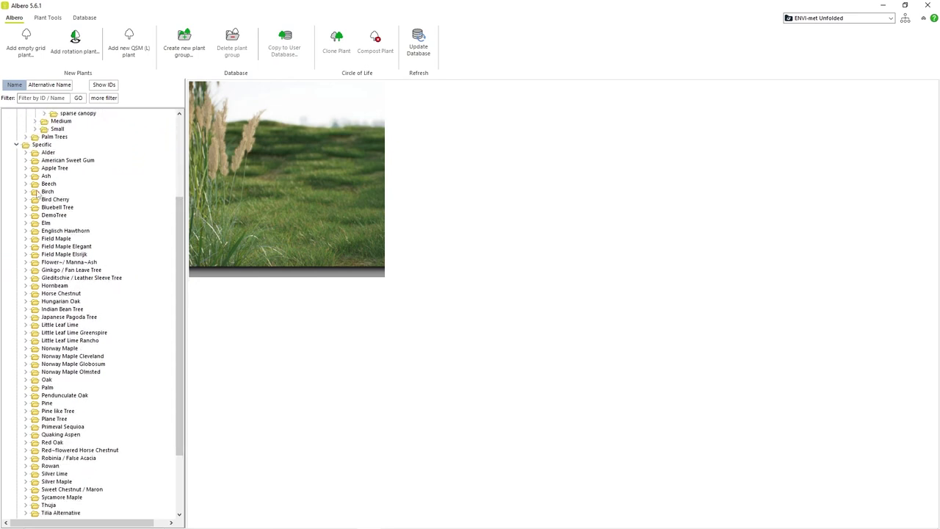
# - View Hanging Birch (middle) and Bluebell Tree (middle), then collapse the Specific folder
pyautogui.click(25, 191)
pyautogui.click(82, 200)
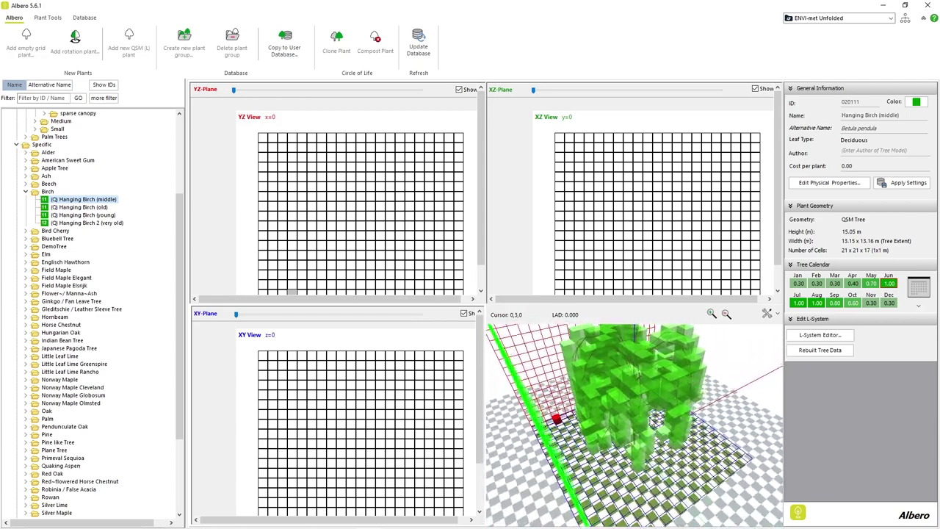
pyautogui.click(26, 239)
pyautogui.click(81, 246)
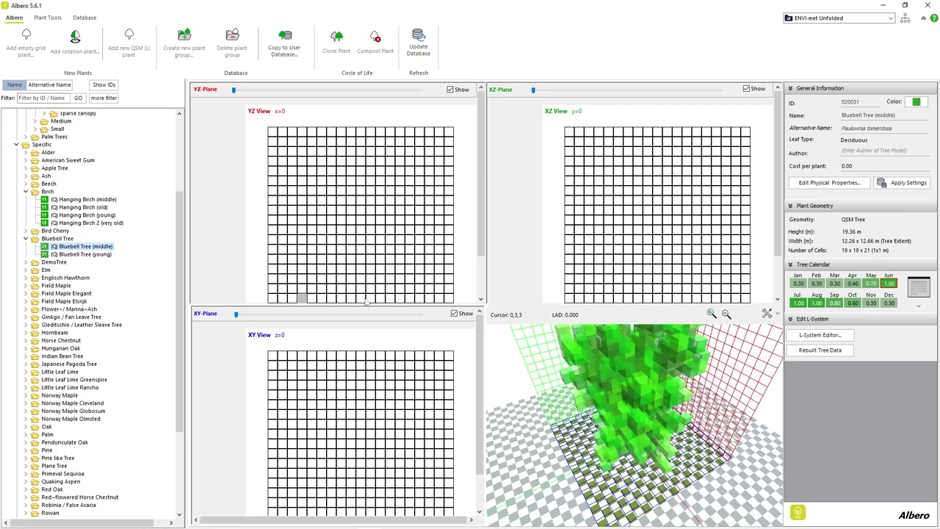
pyautogui.scroll(5, 110, 242)
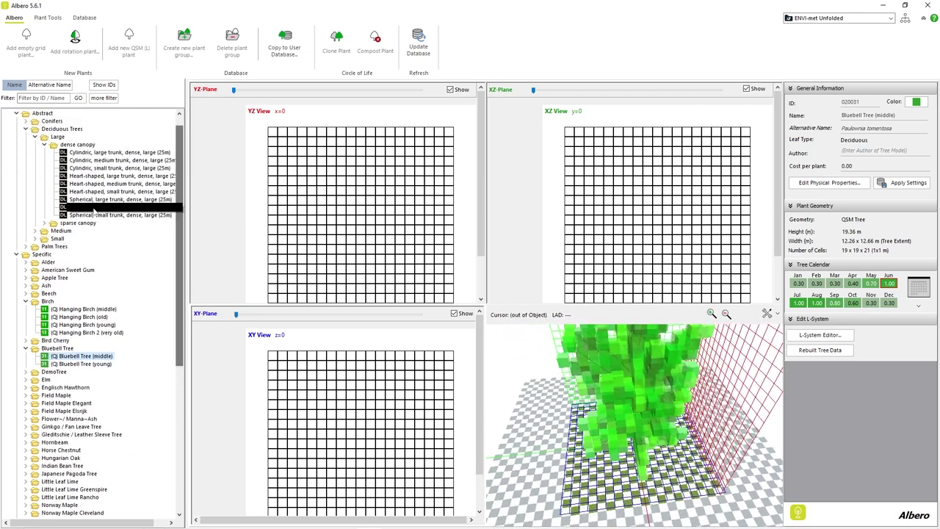
pyautogui.click(17, 254)
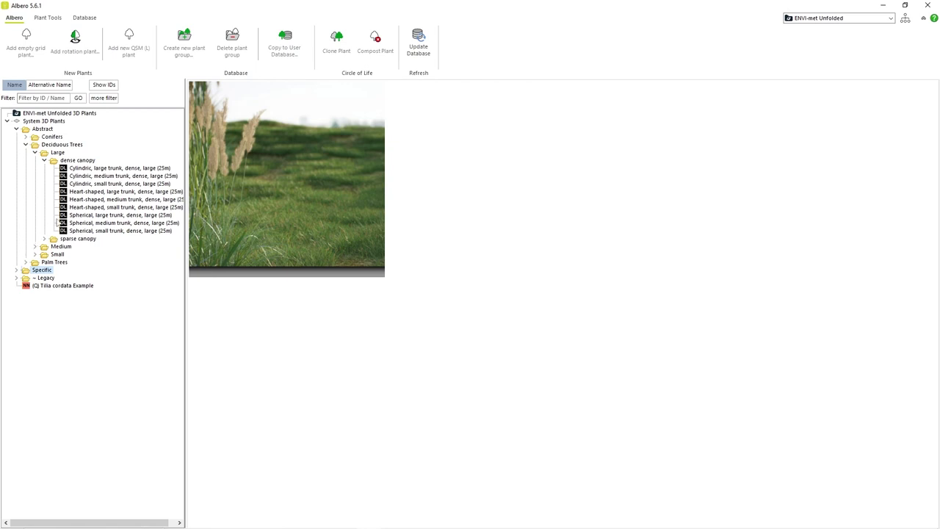
# - Load 'Cylindric, large trunk, dense, large (25m)' from the dense canopy folder into the grid editor
pyautogui.click(119, 168)
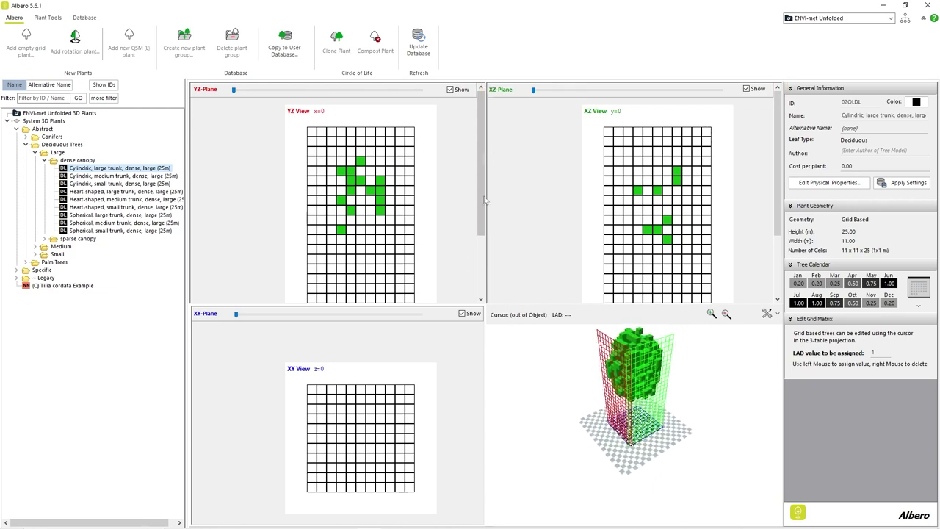
pyautogui.moveTo(534, 89)
pyautogui.mouseDown()
pyautogui.moveTo(682, 91)
pyautogui.moveTo(479, 88)
pyautogui.mouseUp()
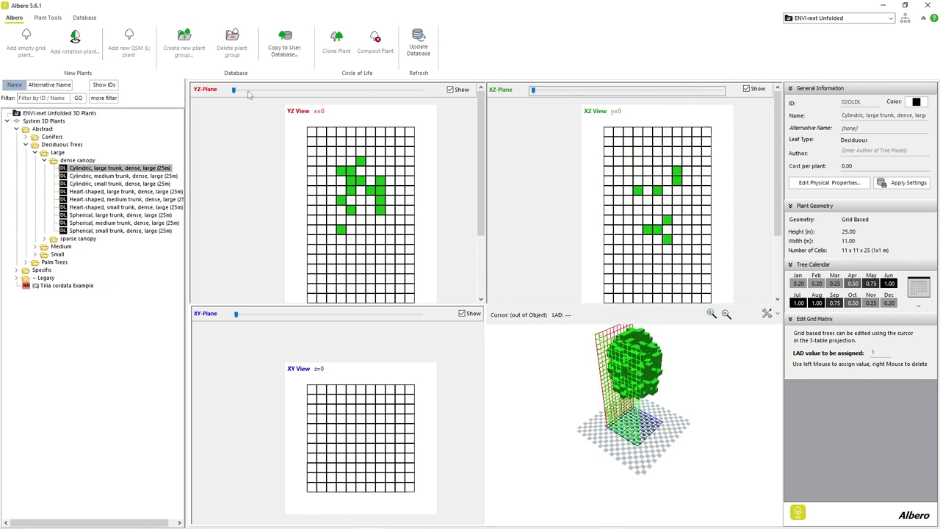
pyautogui.moveTo(235, 89)
pyautogui.mouseDown()
pyautogui.moveTo(419, 95)
pyautogui.moveTo(360, 104)
pyautogui.moveTo(235, 92)
pyautogui.mouseUp()
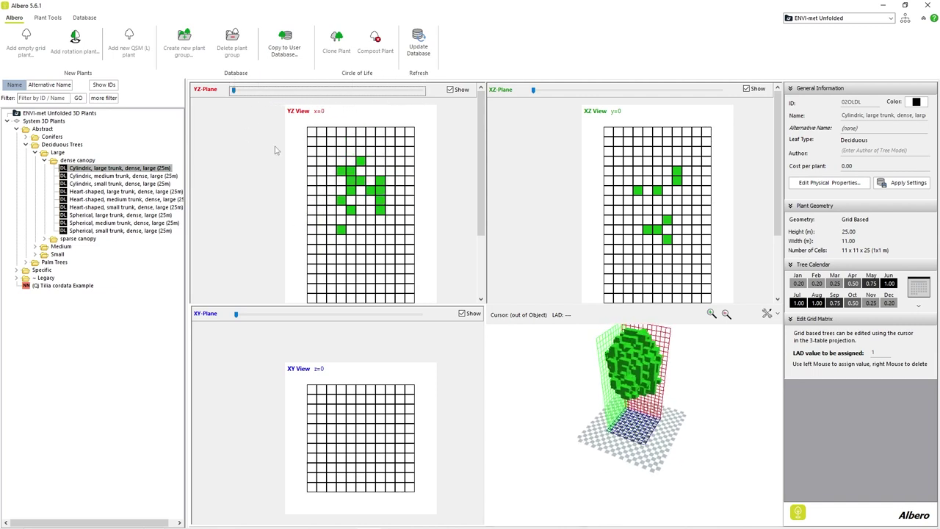
pyautogui.moveTo(236, 315); pyautogui.dragTo(259, 318)
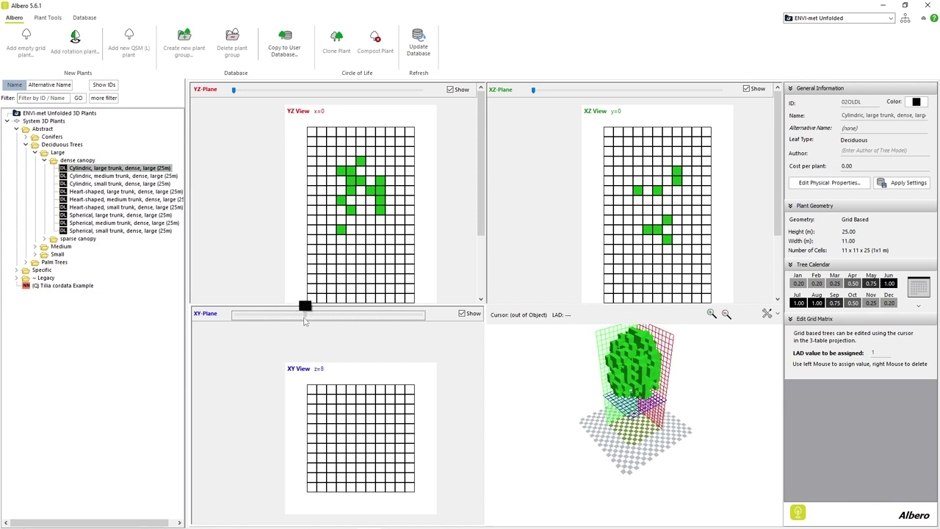
pyautogui.moveTo(305, 321); pyautogui.dragTo(377, 320)
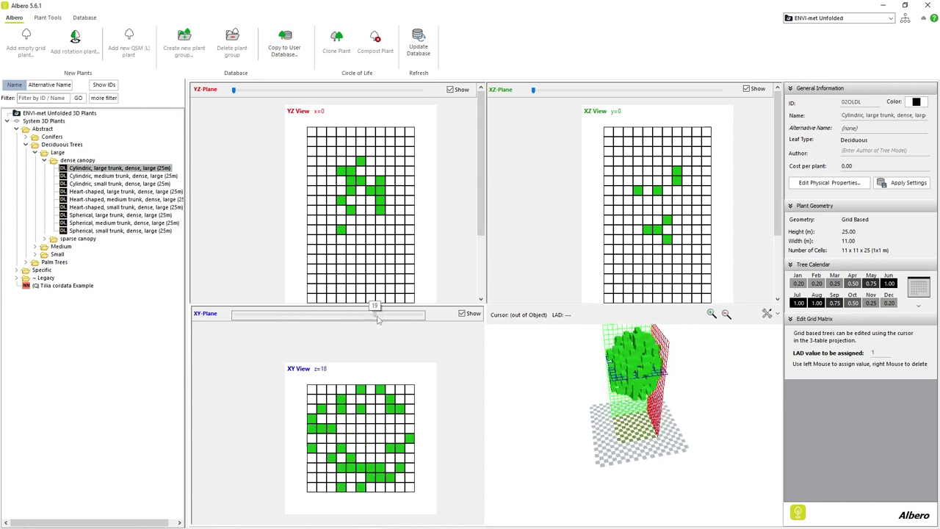
pyautogui.moveTo(378, 319); pyautogui.dragTo(235, 316)
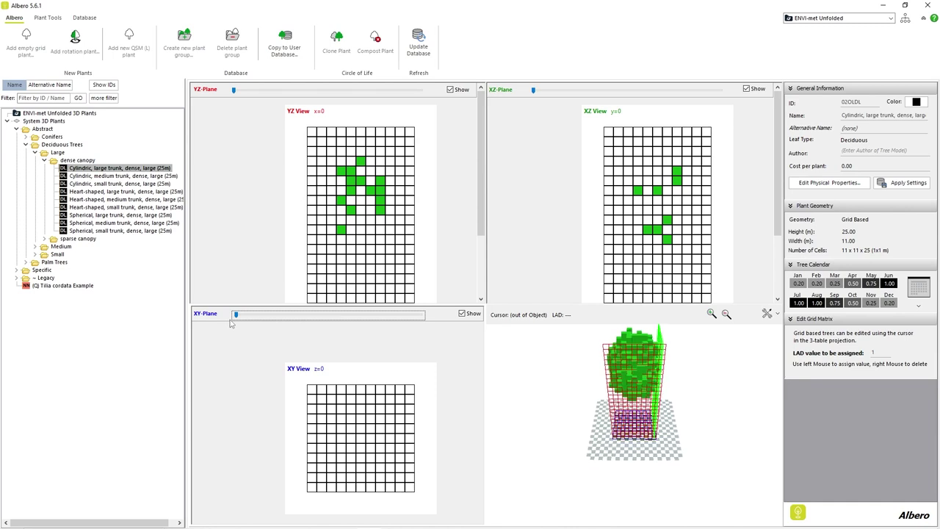
# - Untick Animate Display to stop the 3D rotation, then zoom the section grids in and out
pyautogui.click(768, 313)
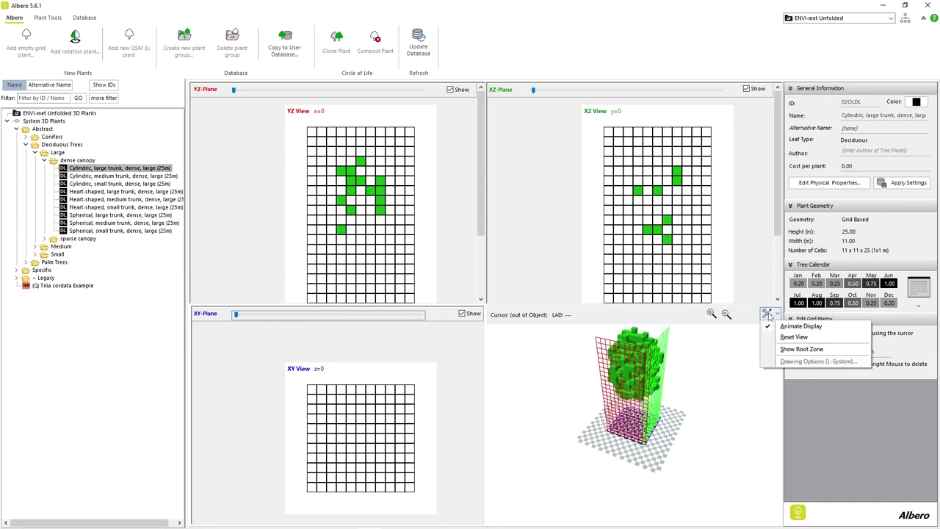
pyautogui.click(781, 326)
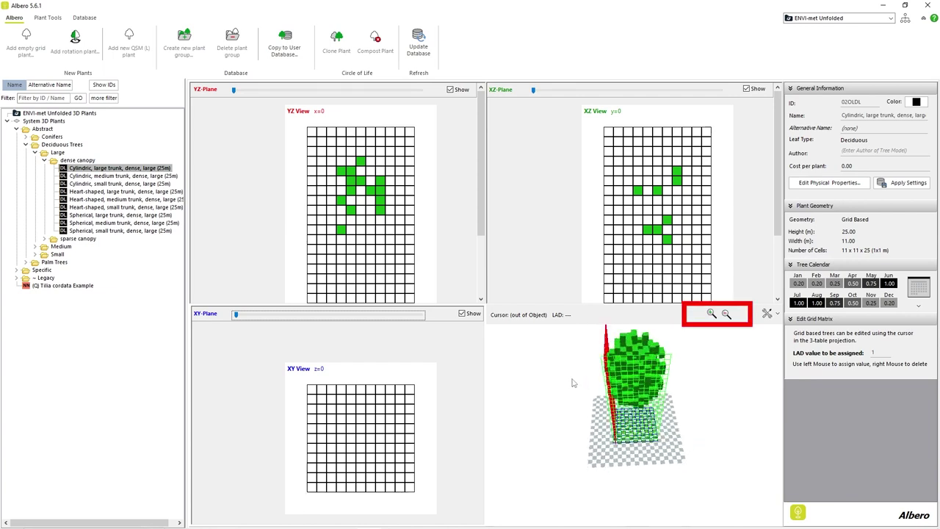
pyautogui.click(712, 313)
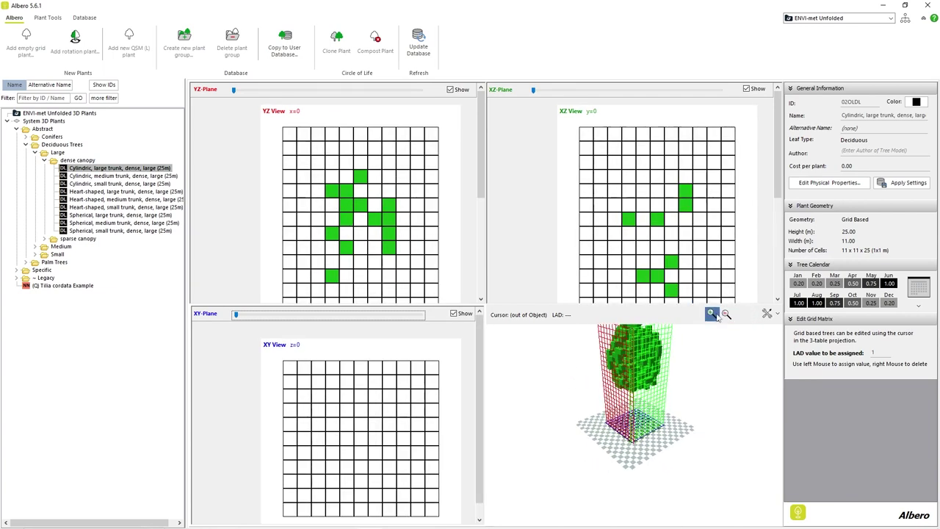
pyautogui.click(717, 314)
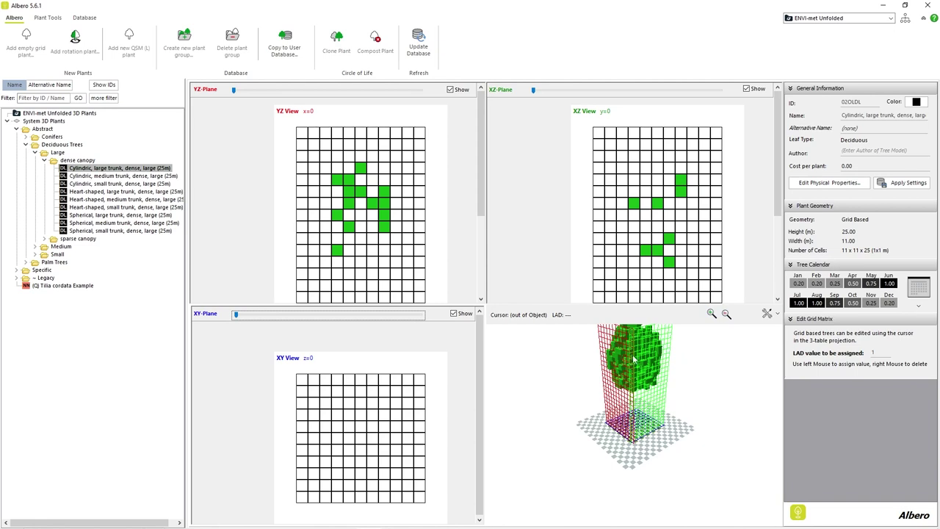
# - Fill an empty XZ-section cell with leaves, changing the LAD value to 2 and back to 1
pyautogui.click(646, 251)
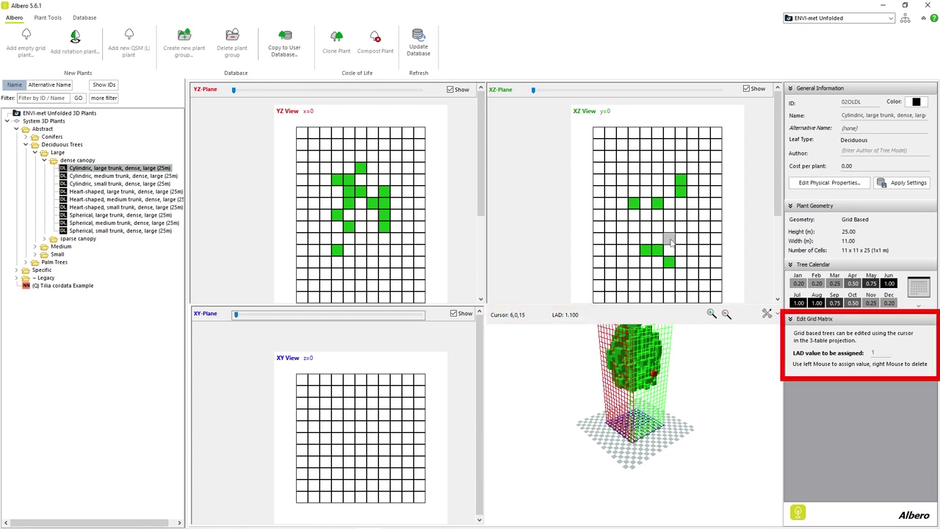
pyautogui.click(670, 241)
pyautogui.click(873, 352)
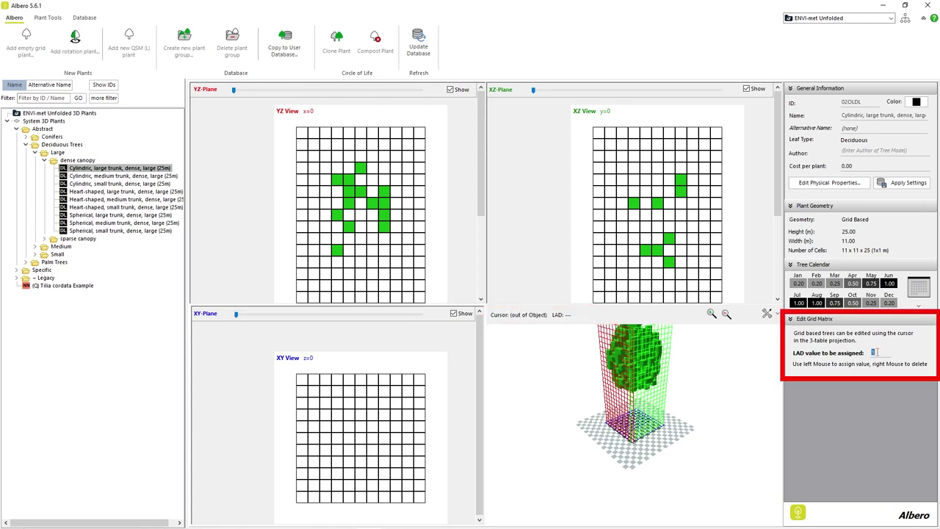
pyautogui.write('2')
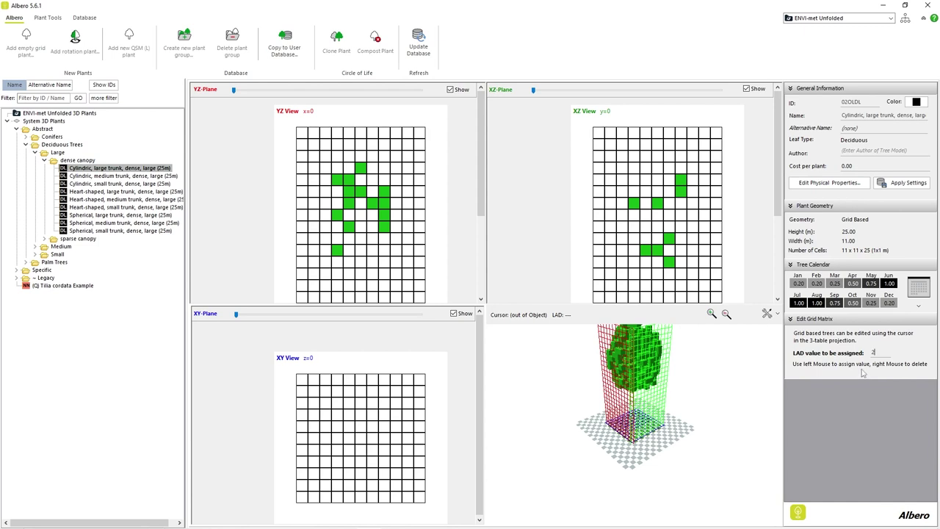
pyautogui.press('BackSpace')
pyautogui.write('1')
# - Open the Plant Properties dialog via Edit Physical Properties and drag it to screen centre
pyautogui.click(842, 184)
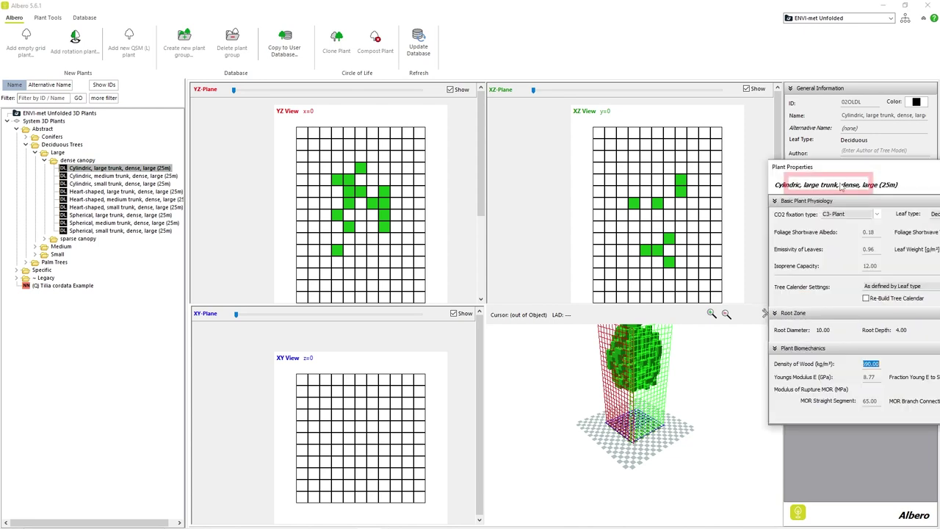
pyautogui.moveTo(832, 163)
pyautogui.mouseDown()
pyautogui.moveTo(499, 165)
pyautogui.moveTo(371, 137)
pyautogui.mouseUp()
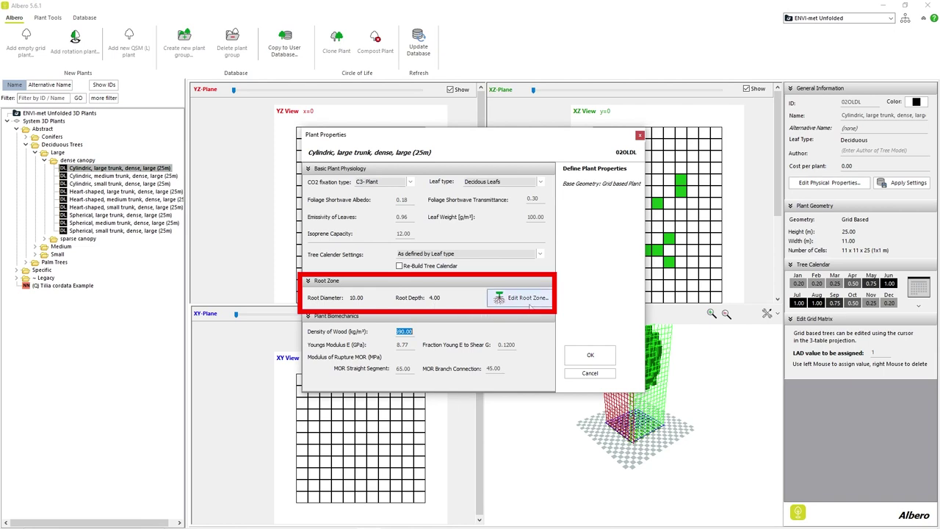
pyautogui.click(529, 307)
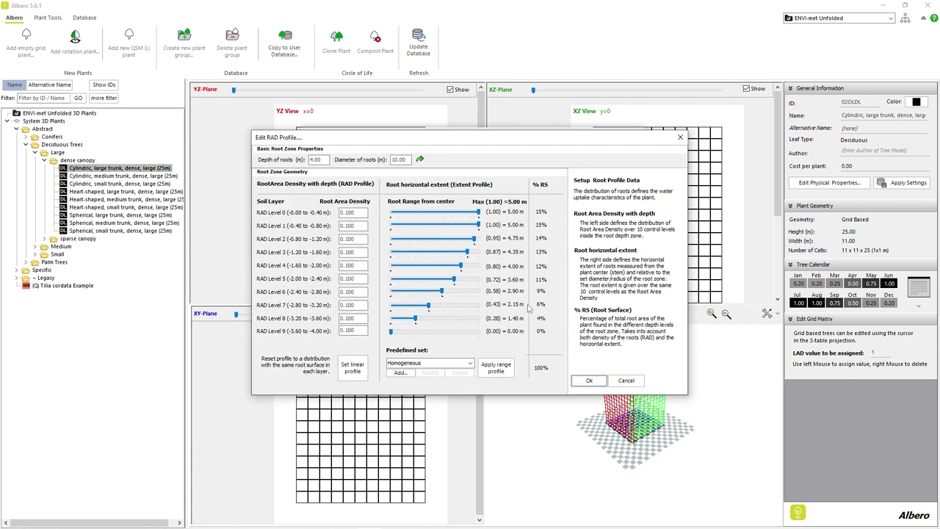
pyautogui.click(622, 381)
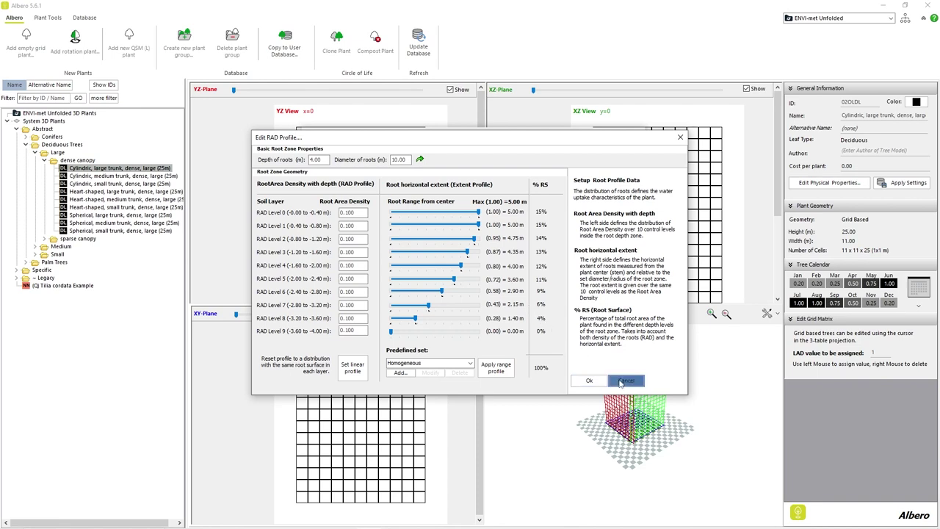